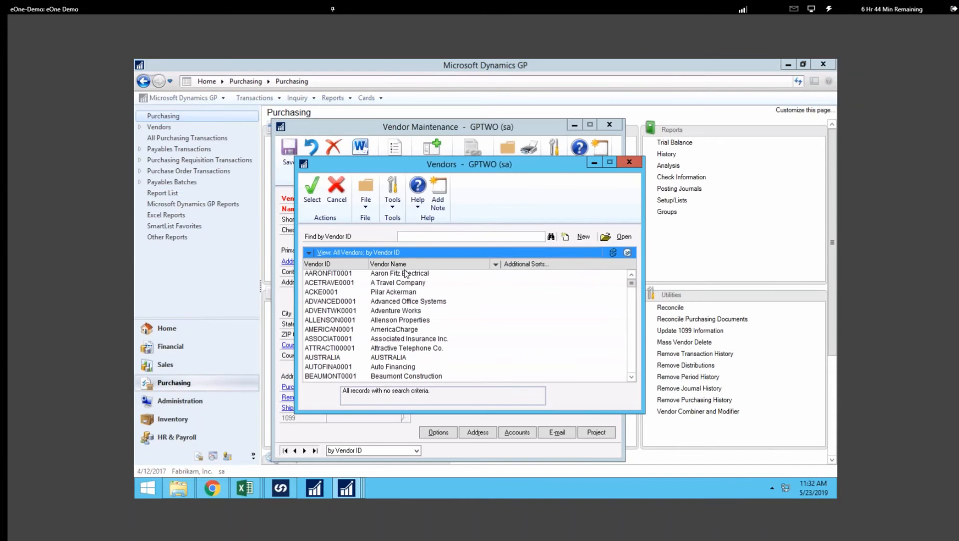
# Open the Vendor Additional Info window for Aaron Fitz Electrical to review its extra fields, then close it and Vendor Maintenance.
pyautogui.doubleClick(404, 273)
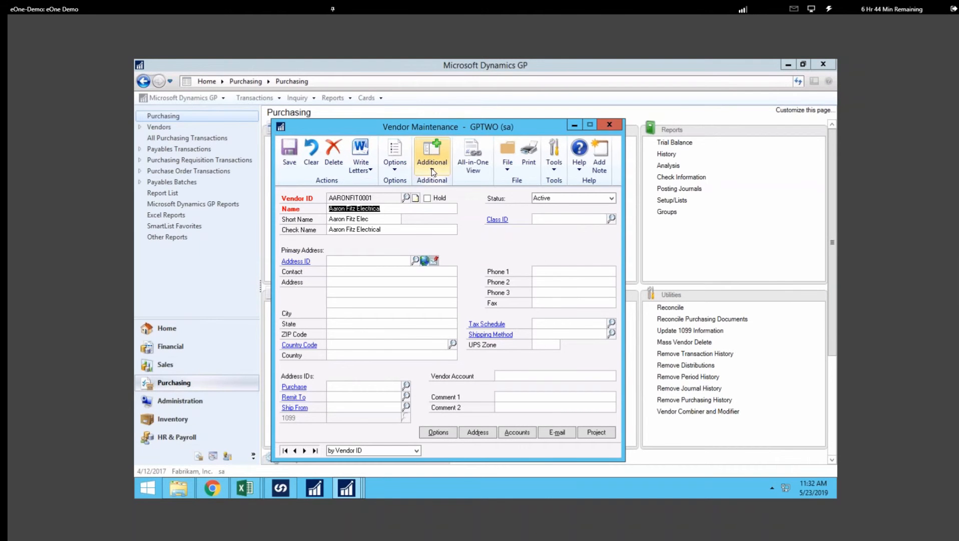
pyautogui.click(434, 171)
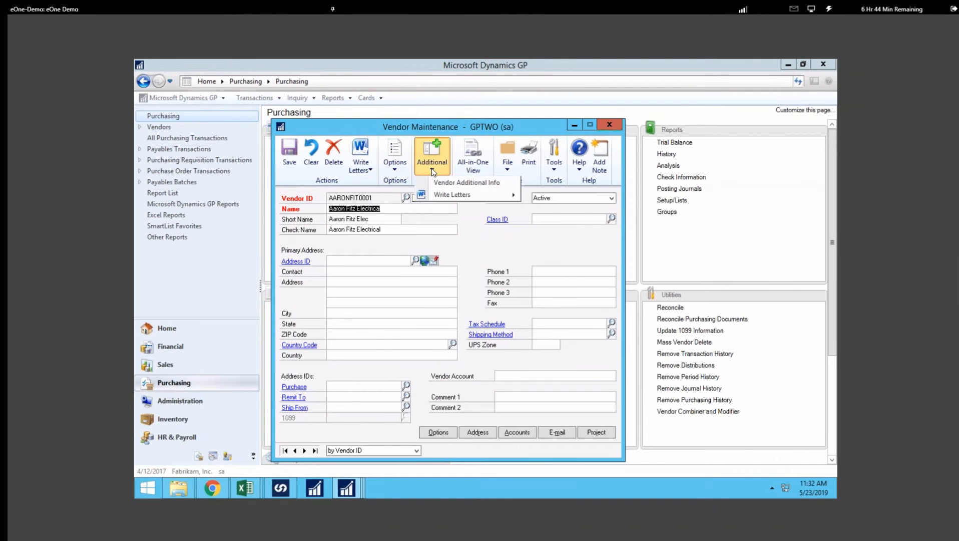
pyautogui.click(469, 183)
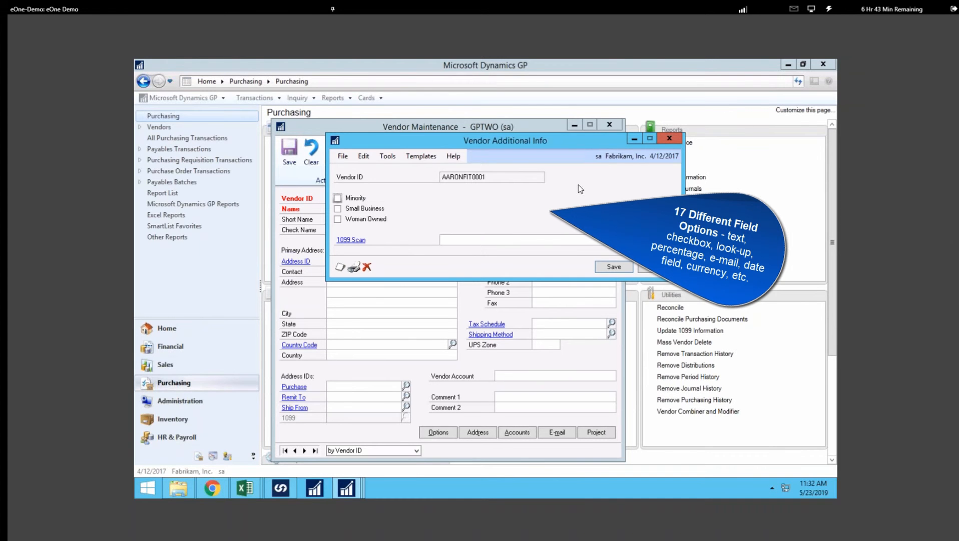
pyautogui.click(634, 139)
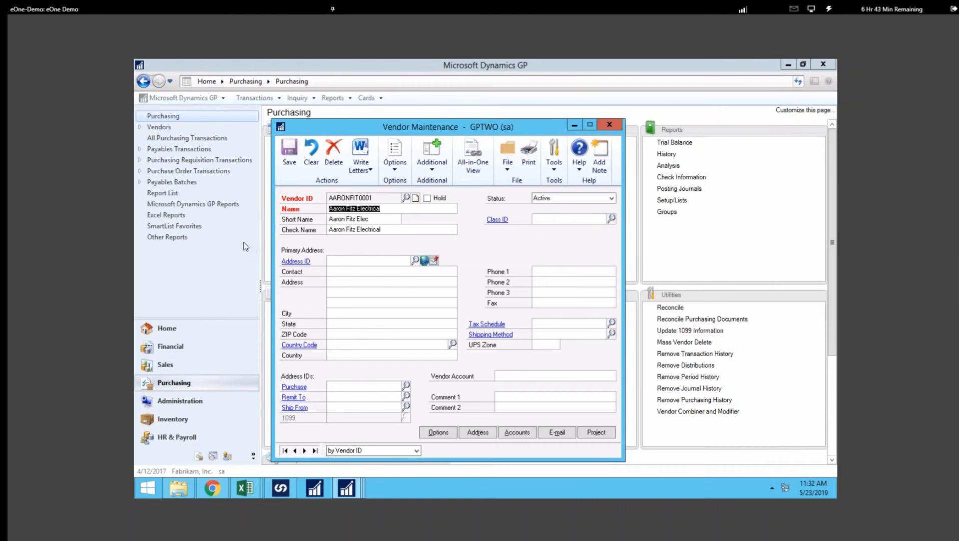
pyautogui.click(490, 115)
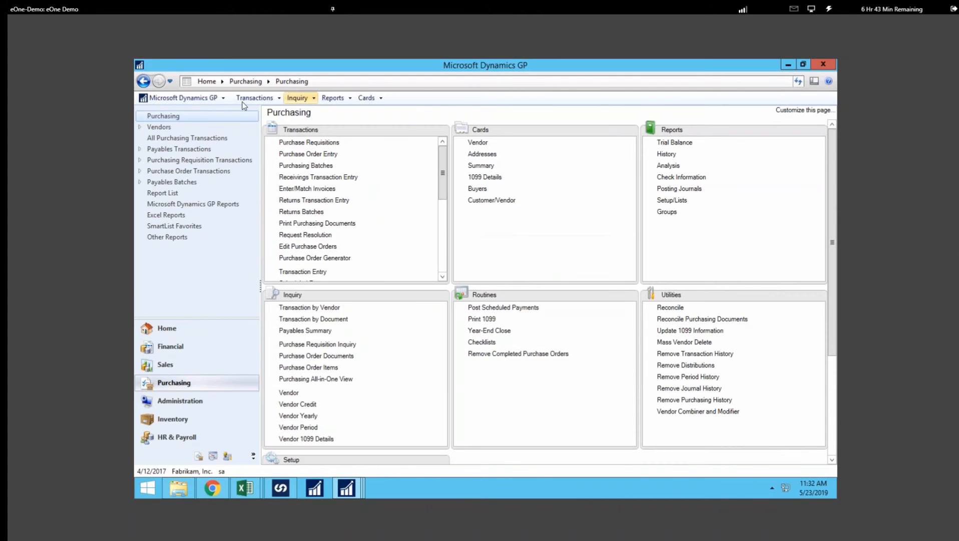
# Open Extender and open the VENDOR_EXTRA window definition from the Demo solution's windows.
pyautogui.click(216, 96)
pyautogui.moveTo(184, 150)
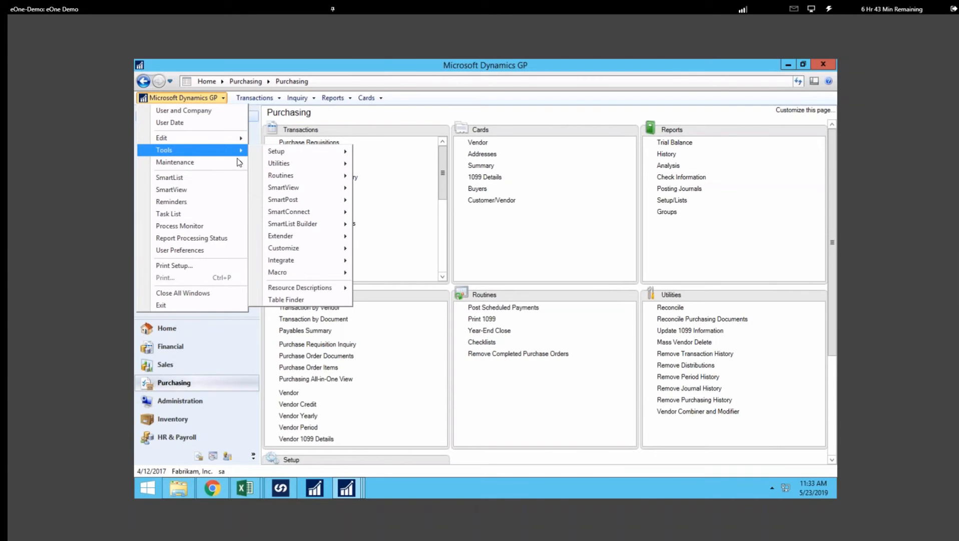
pyautogui.moveTo(295, 242)
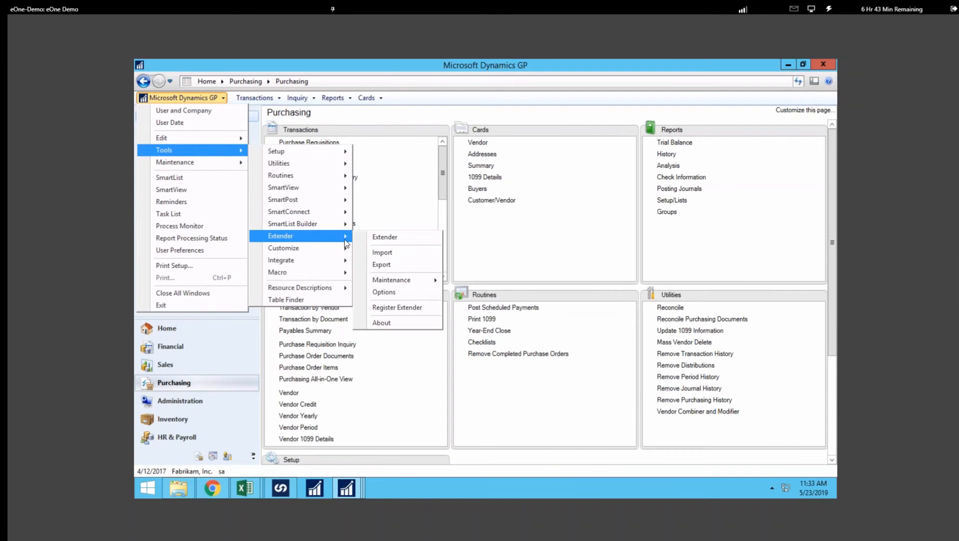
pyautogui.click(400, 241)
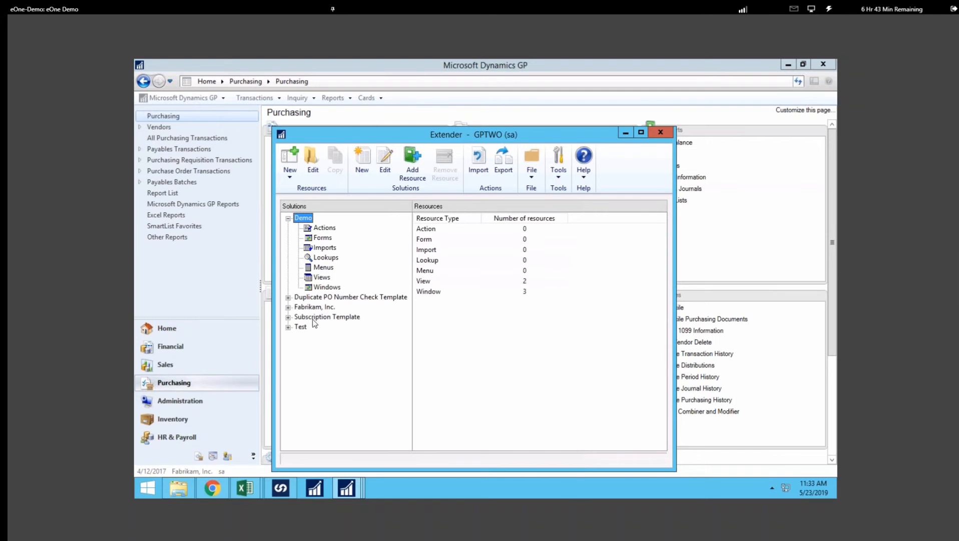
pyautogui.doubleClick(431, 292)
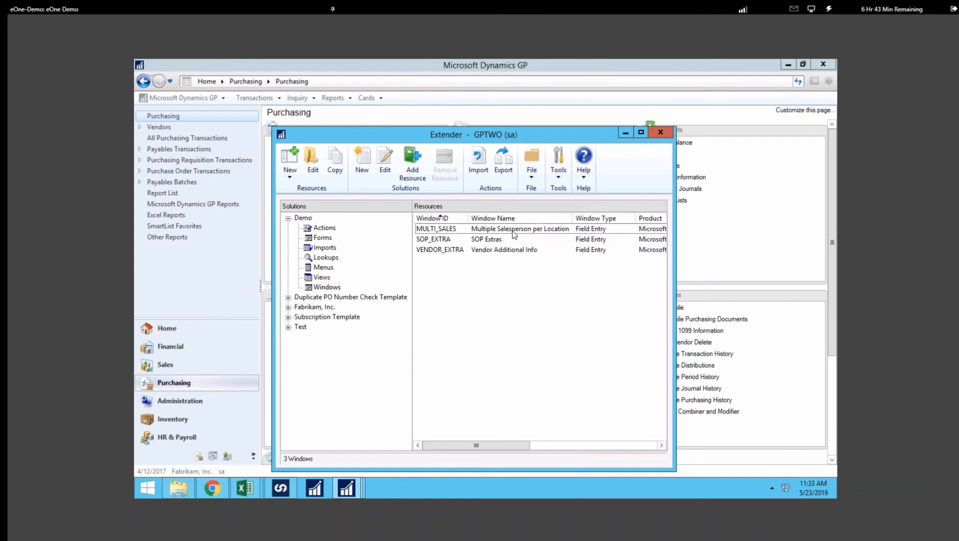
pyautogui.click(505, 251)
pyautogui.doubleClick(505, 251)
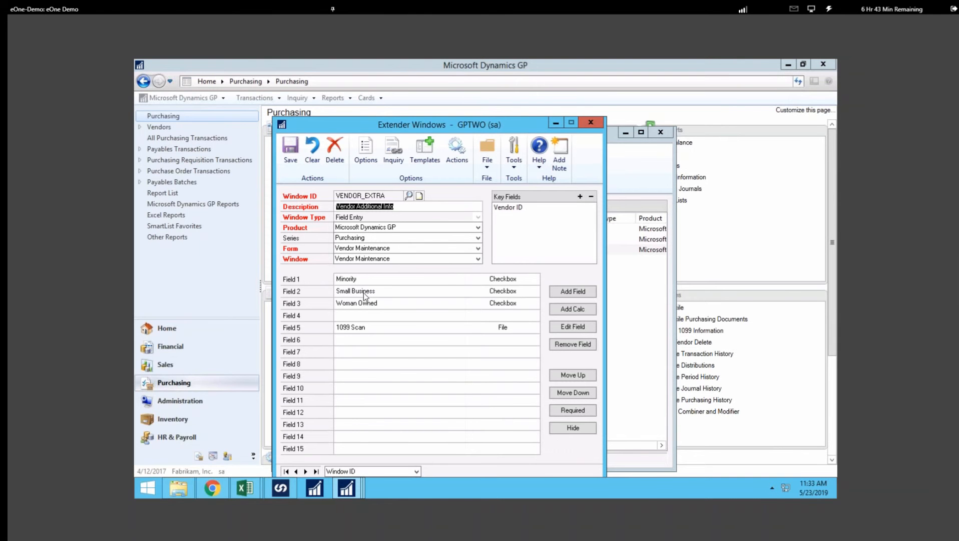
# Add a Checkbox field named Endeavour in the empty Field 4 slot of the VENDOR_EXTRA window.
pyautogui.click(357, 314)
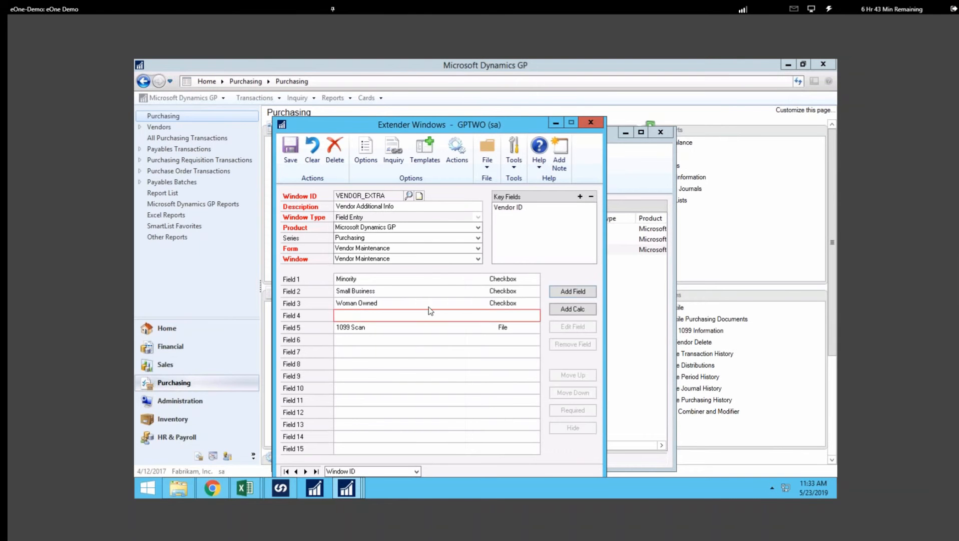
pyautogui.click(564, 292)
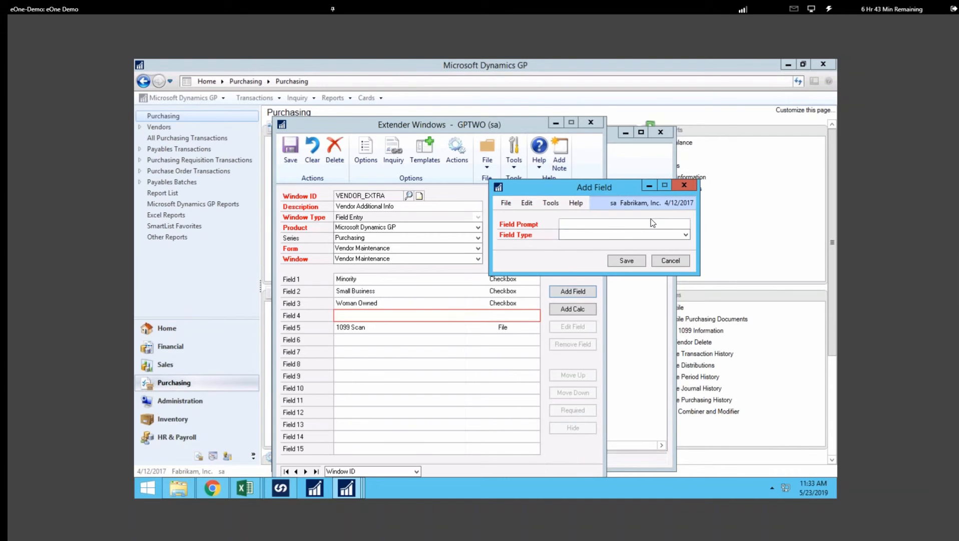
pyautogui.write('Endeavour')
pyautogui.click(686, 235)
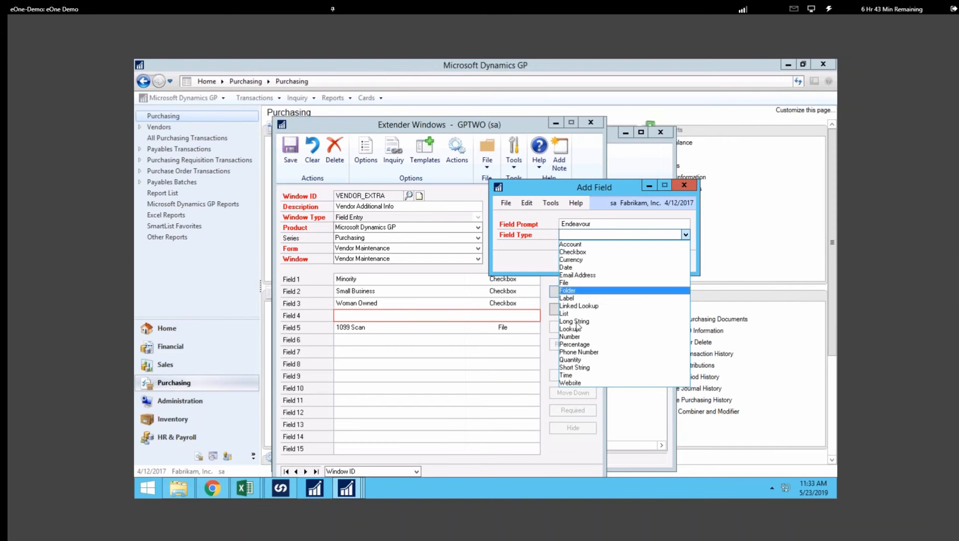
pyautogui.click(580, 252)
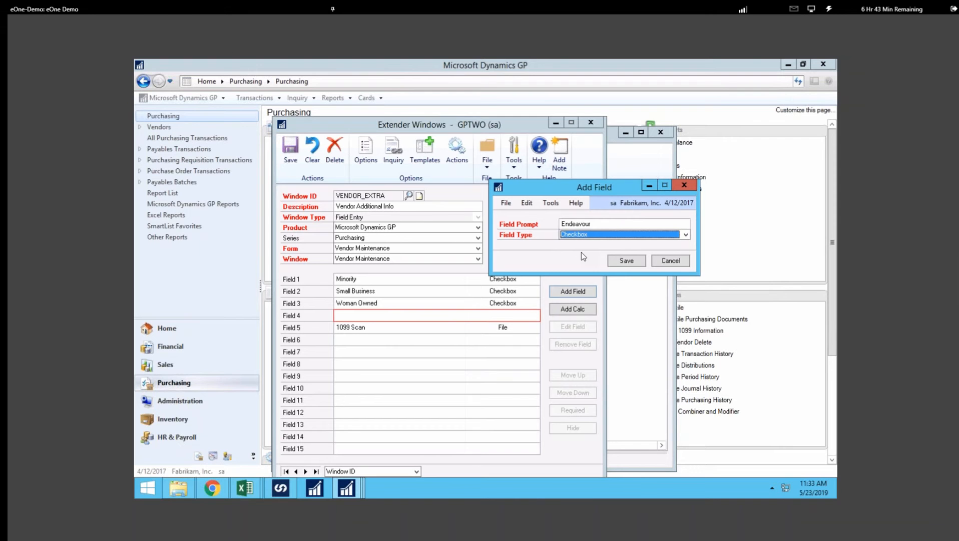
pyautogui.click(626, 261)
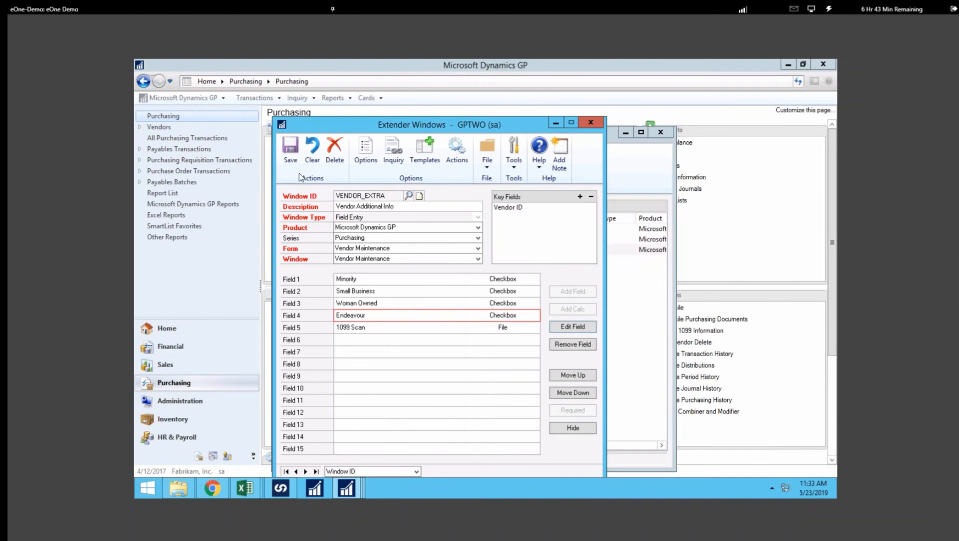
# Save the window definition, create and save its matching Extender View, and close the Extender windows.
pyautogui.click(292, 151)
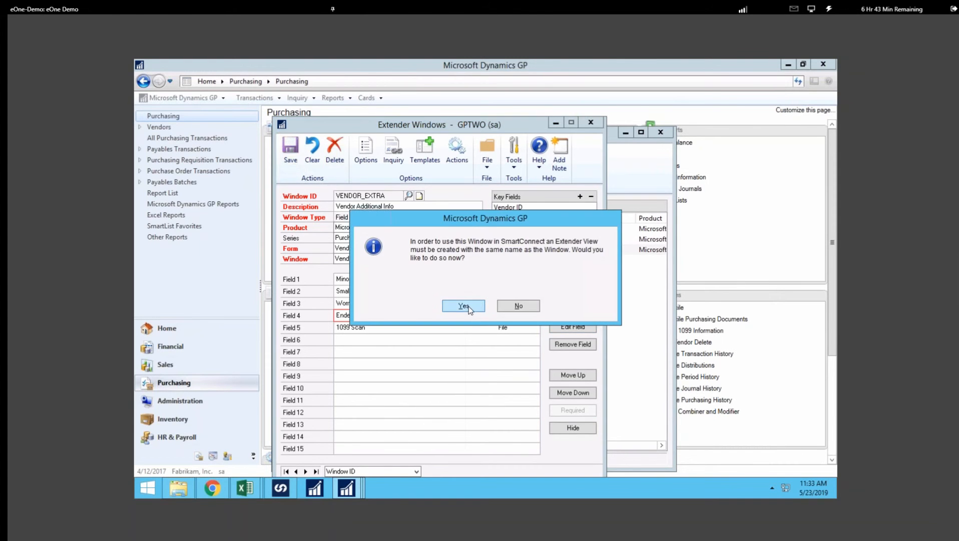
pyautogui.click(464, 306)
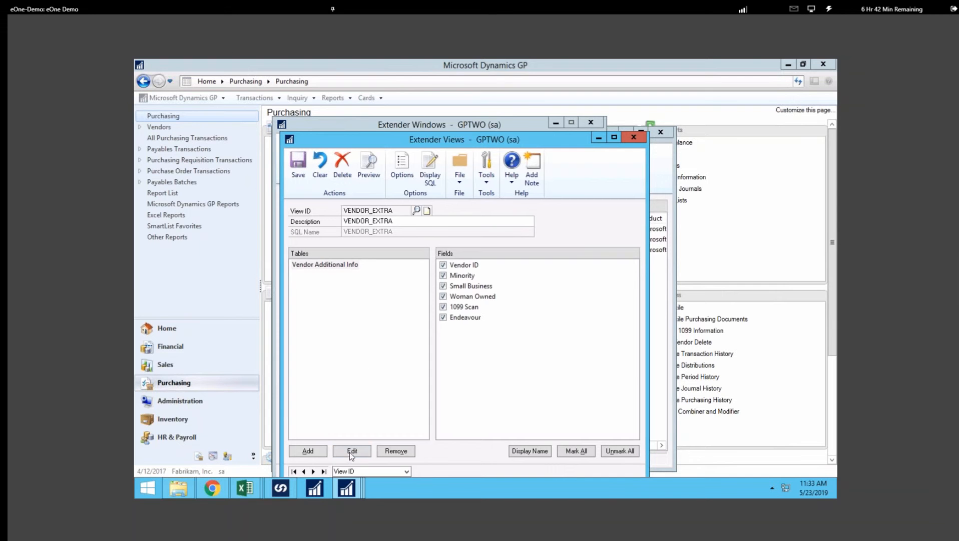
pyautogui.click(303, 167)
pyautogui.click(634, 137)
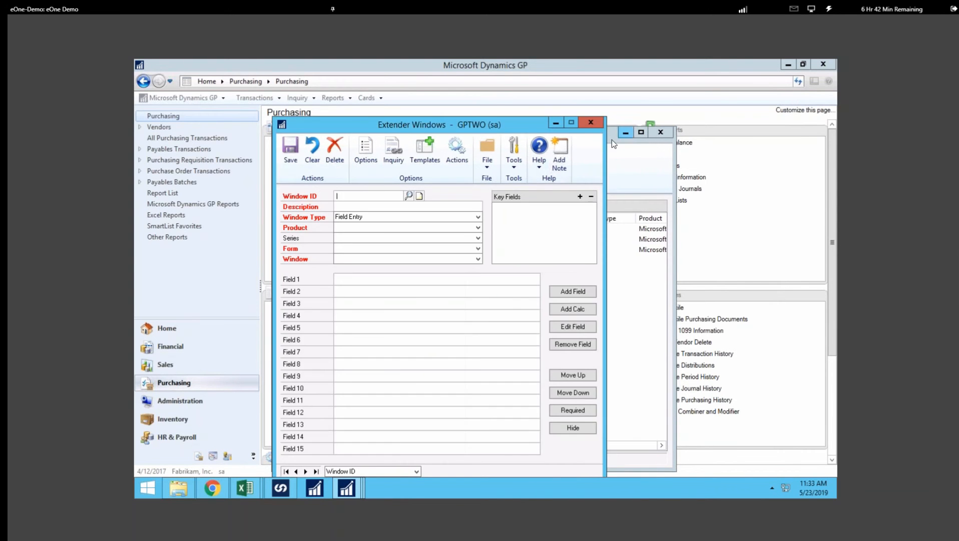
pyautogui.click(592, 123)
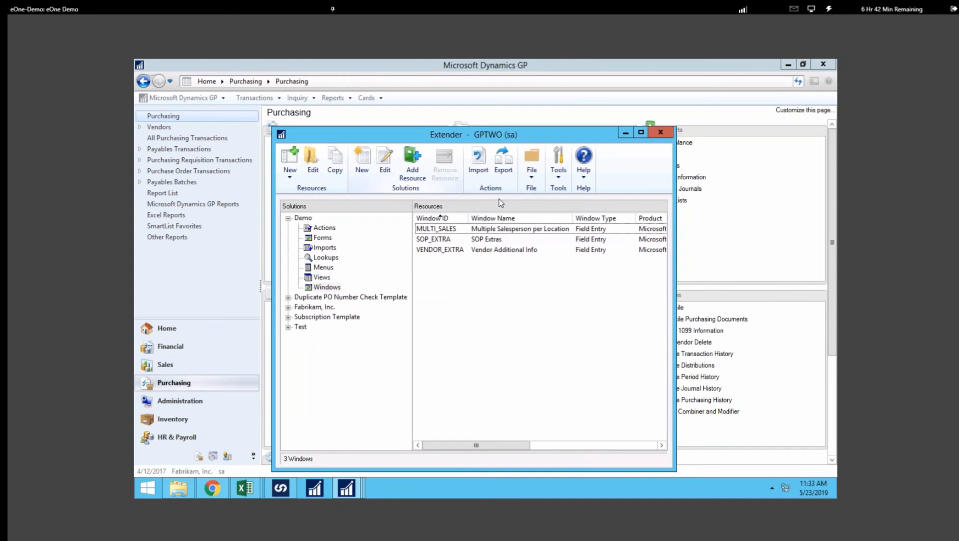
pyautogui.click(661, 133)
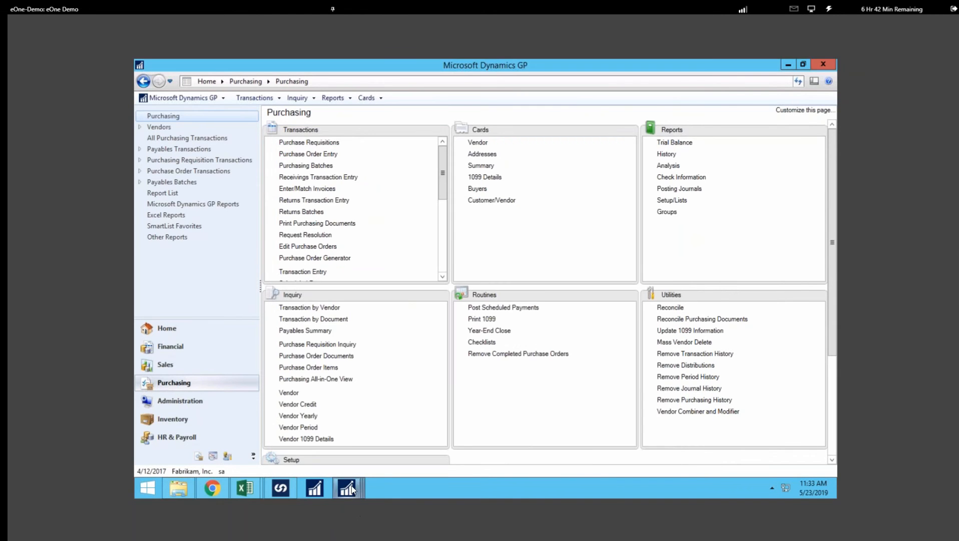
# Reopen Vendor Additional Info for Aaron Fitz Electrical to check the new Endeavour checkbox, then close both windows.
pyautogui.moveTo(352, 489)
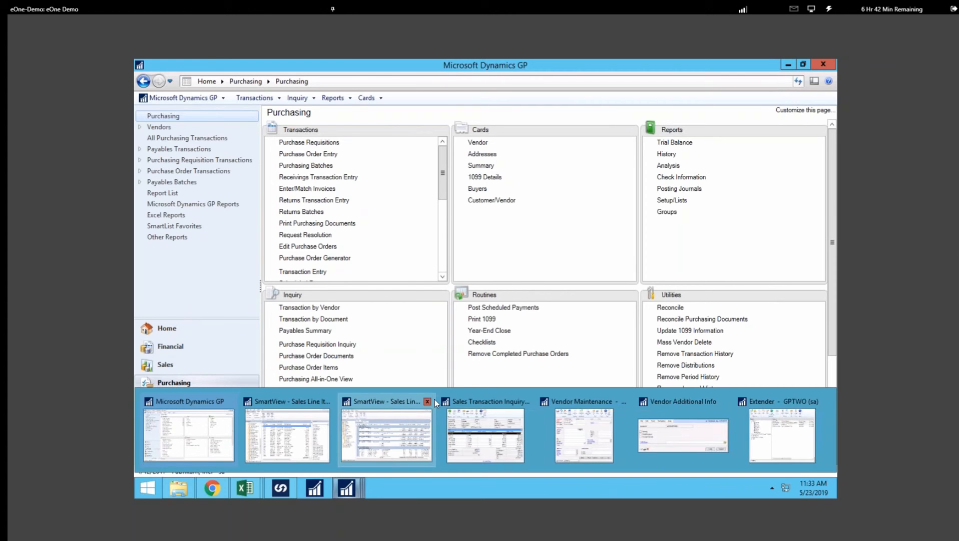
pyautogui.click(583, 435)
pyautogui.click(422, 275)
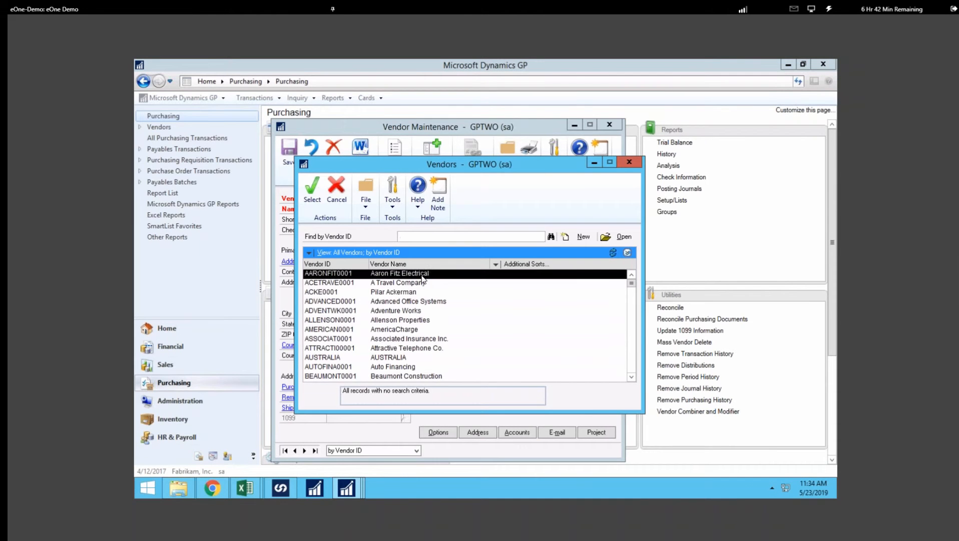
pyautogui.click(323, 189)
pyautogui.click(433, 170)
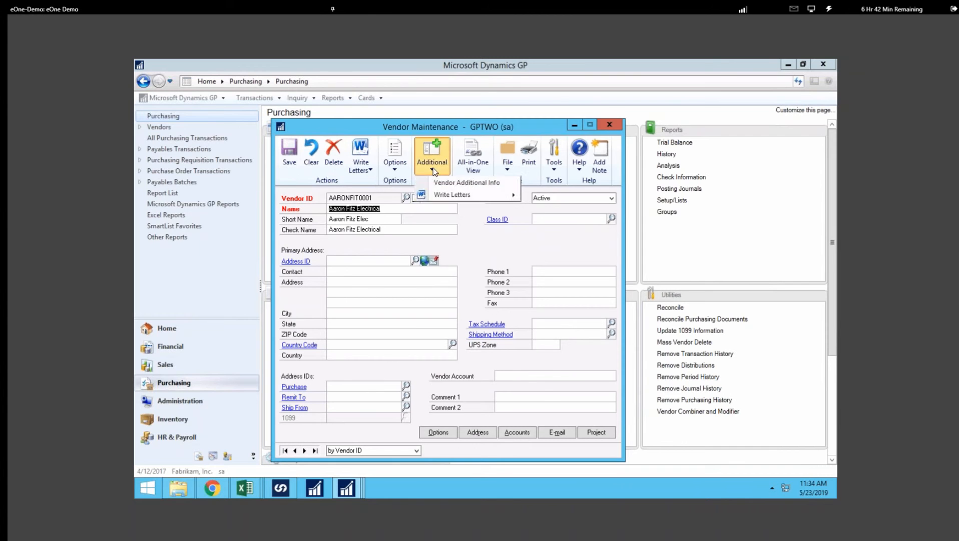
pyautogui.click(440, 186)
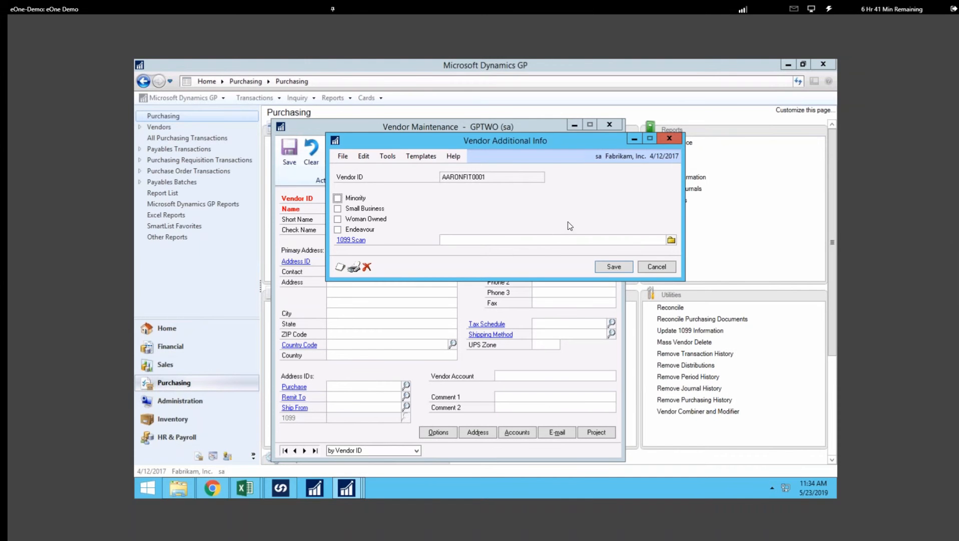
pyautogui.click(669, 139)
pyautogui.moveTo(281, 488)
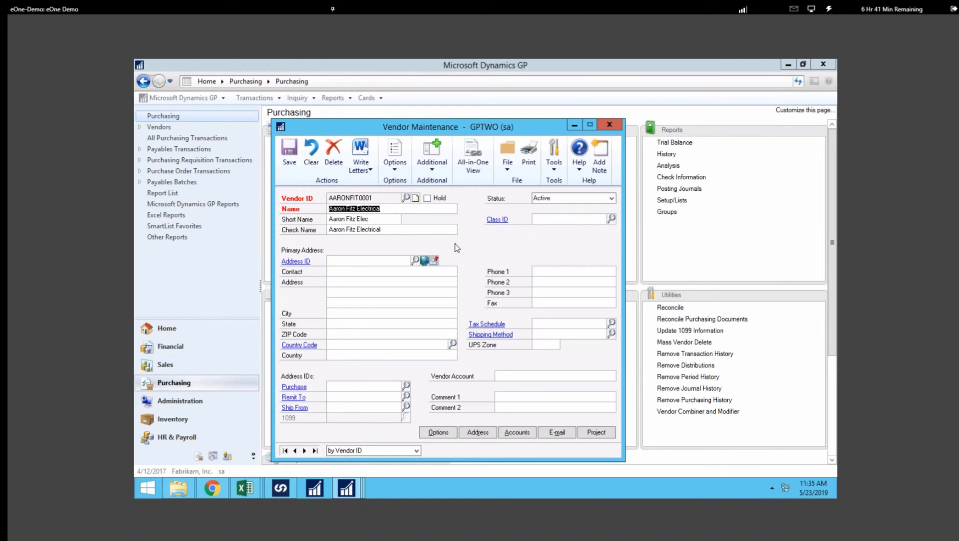
pyautogui.click(611, 127)
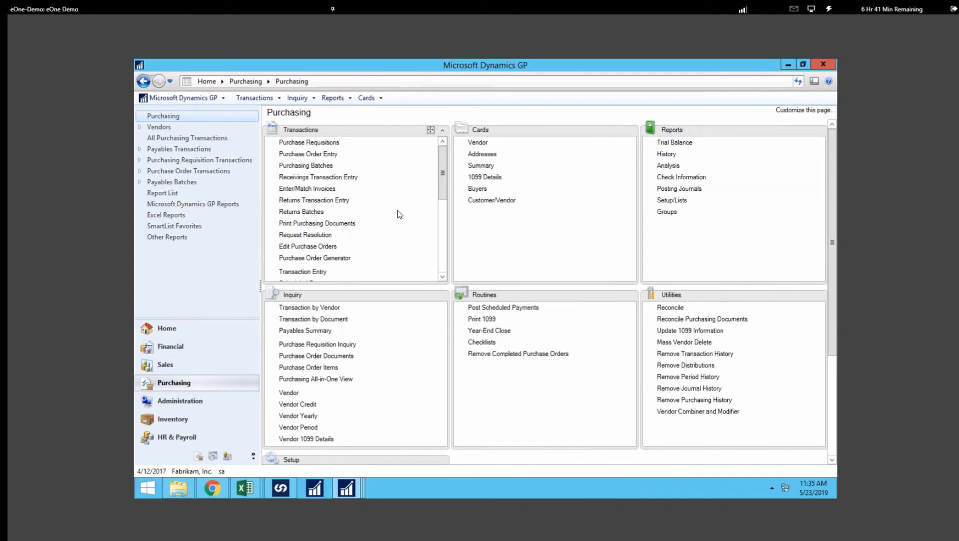
# Open the Subscriptions window and load the first Monthly subscription from the lookup.
pyautogui.click(274, 100)
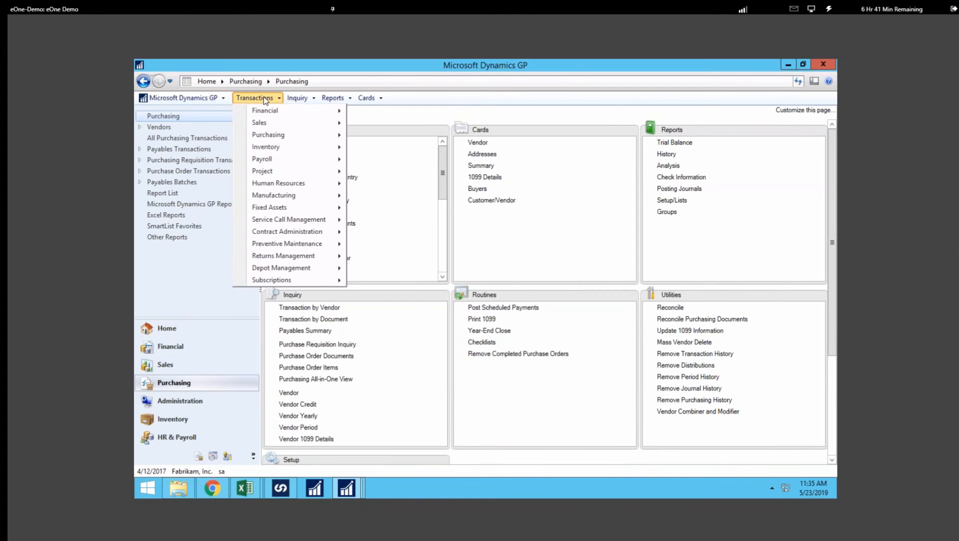
pyautogui.moveTo(275, 280)
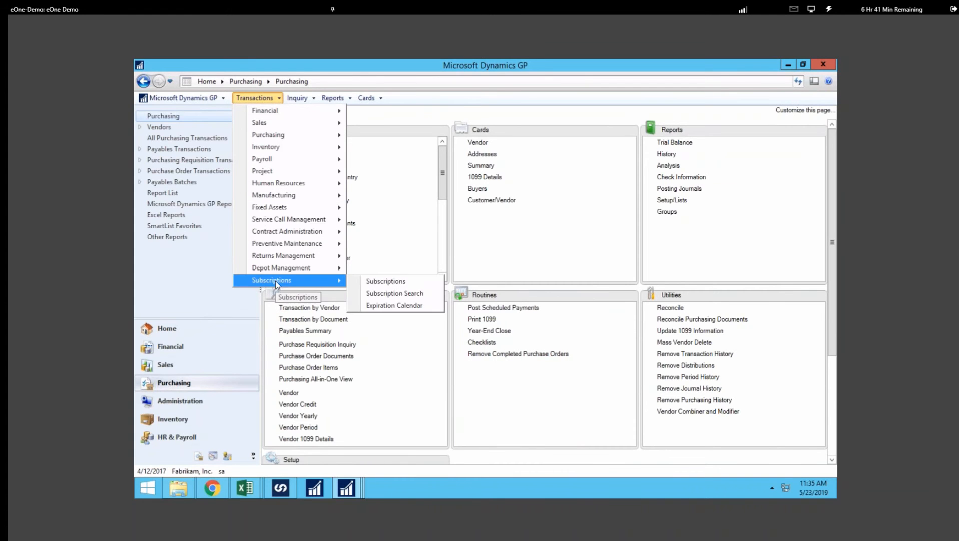
pyautogui.click(396, 279)
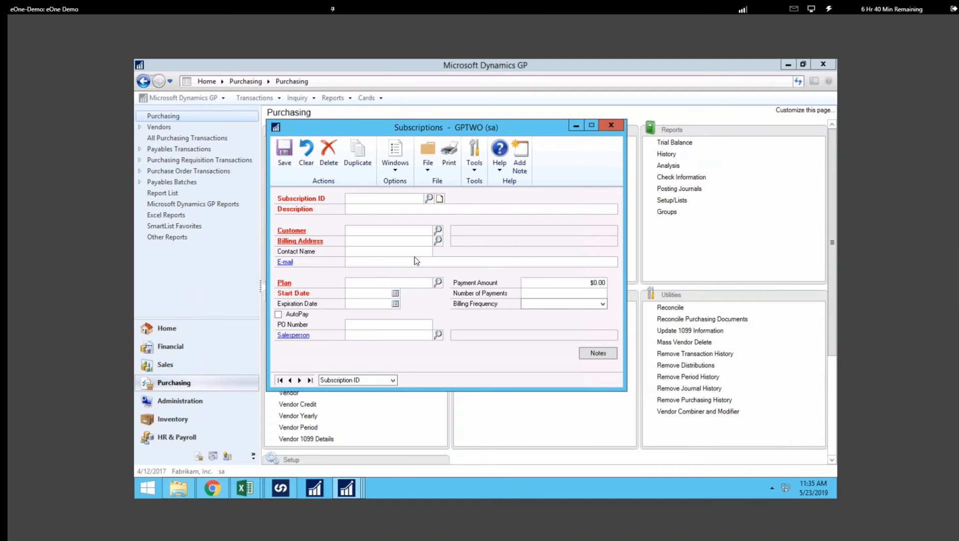
pyautogui.click(428, 198)
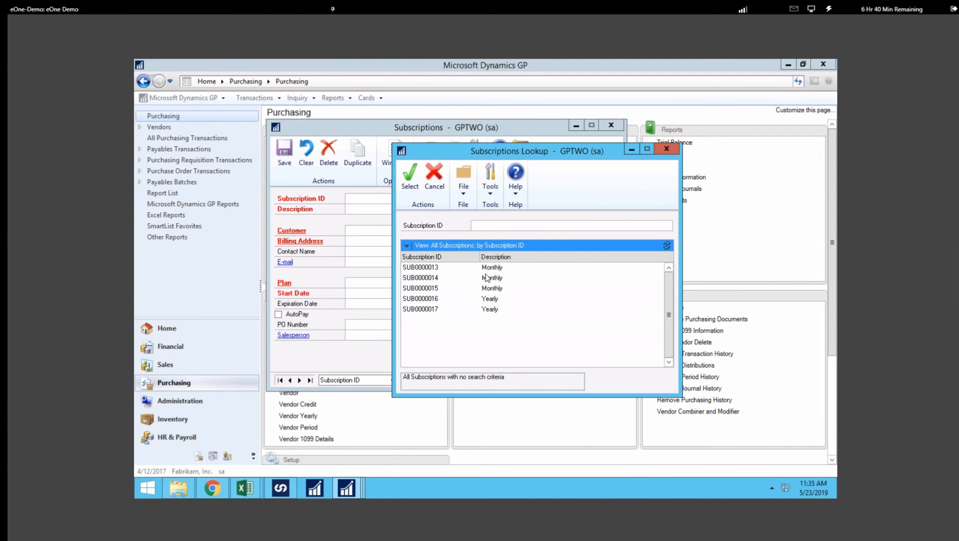
pyautogui.click(421, 268)
pyautogui.click(407, 179)
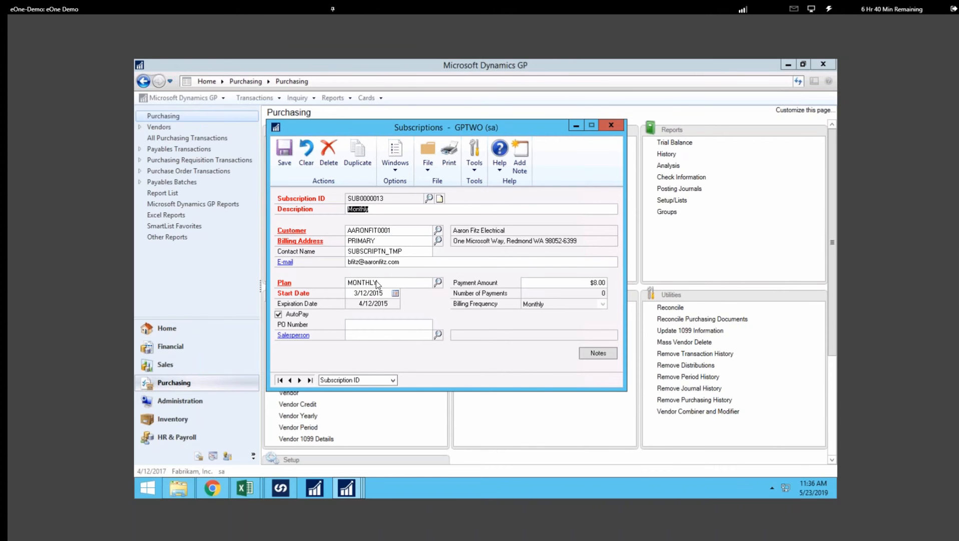
# Change the subscription's billing address to WAREHOUSE.
pyautogui.click(438, 241)
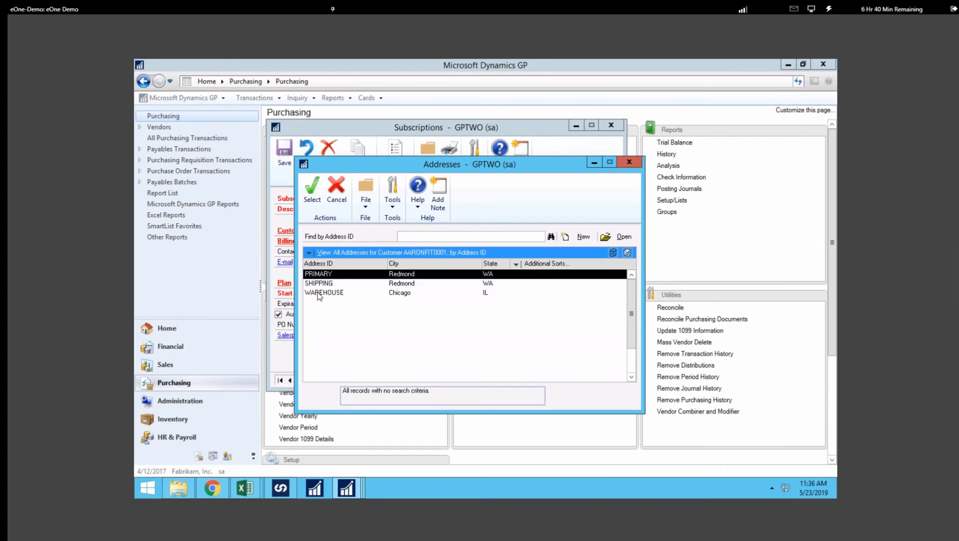
pyautogui.doubleClick(320, 293)
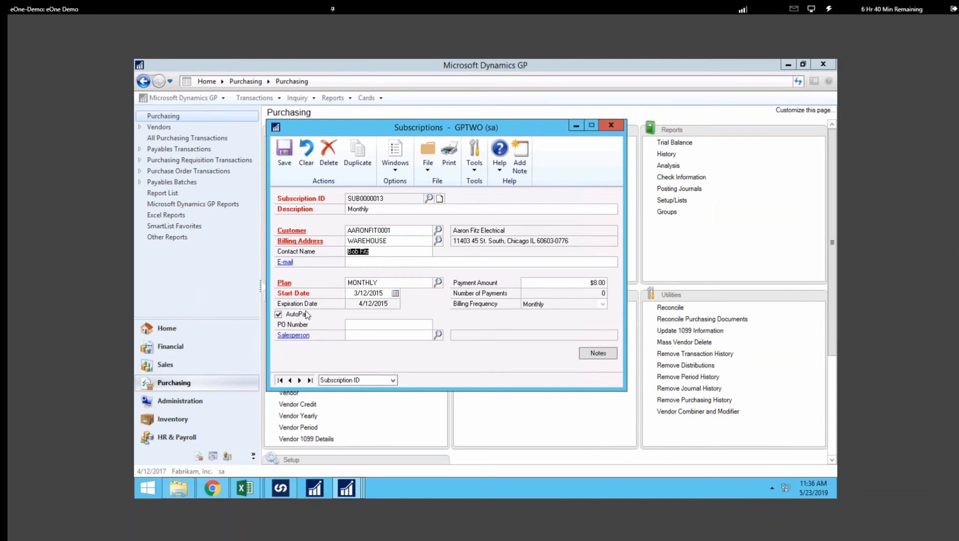
# Select MONTHLY as the subscription plan from the plan lookup.
pyautogui.click(437, 283)
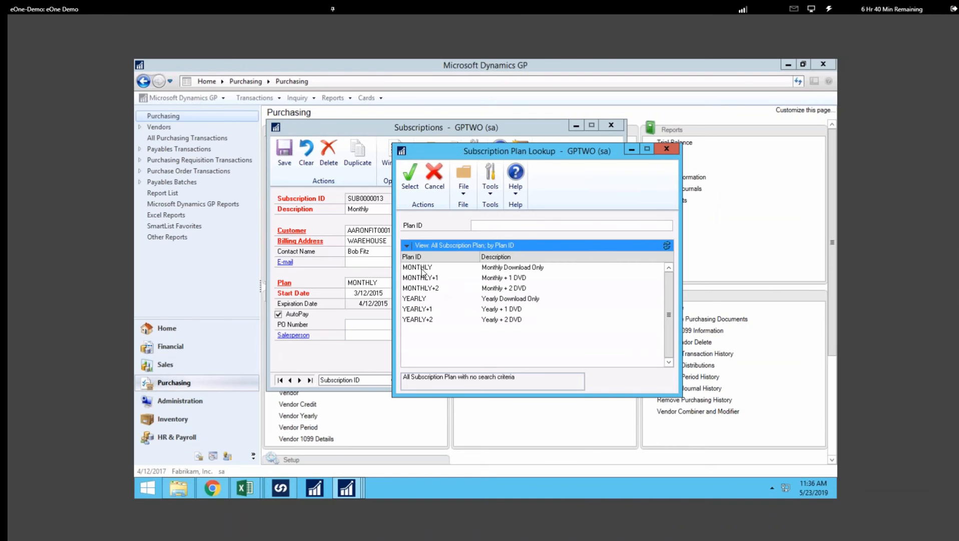
pyautogui.click(421, 273)
pyautogui.doubleClick(419, 268)
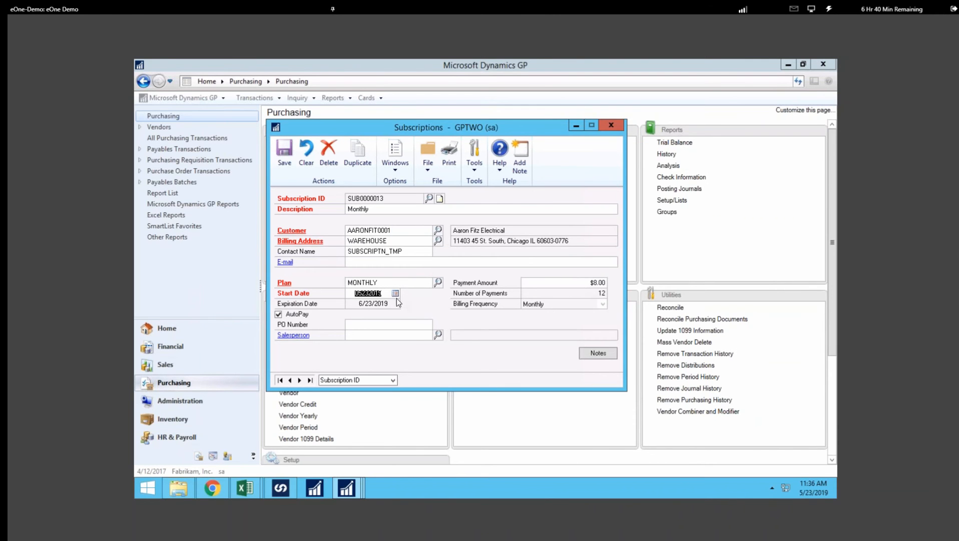
# Open the subscription plan lookup, browse its view options, and close it without changing the plan.
pyautogui.click(589, 283)
pyautogui.click(400, 282)
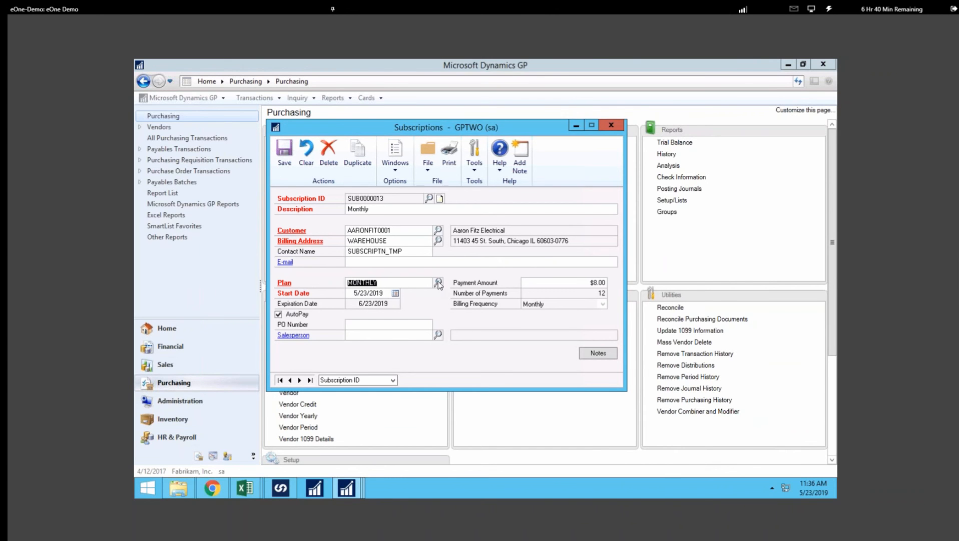
pyautogui.click(437, 283)
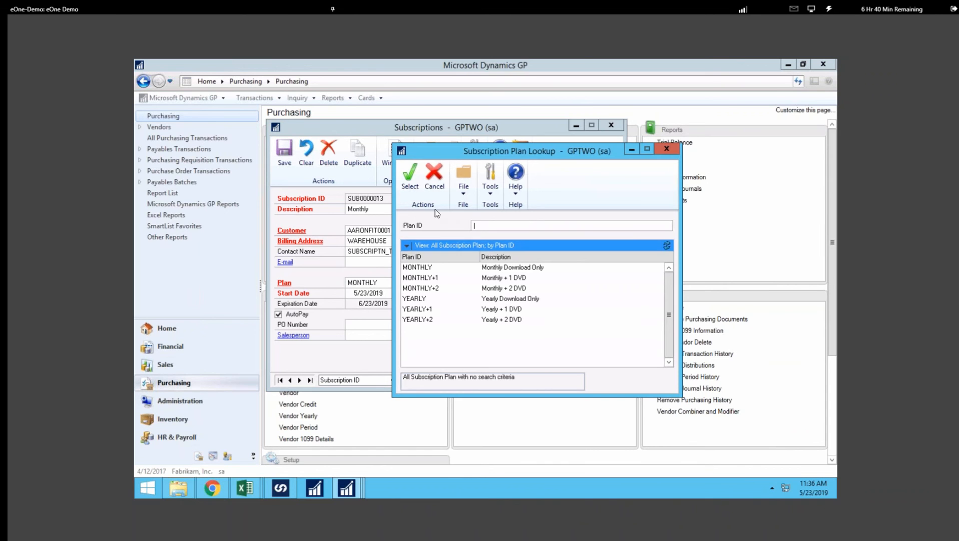
pyautogui.click(407, 246)
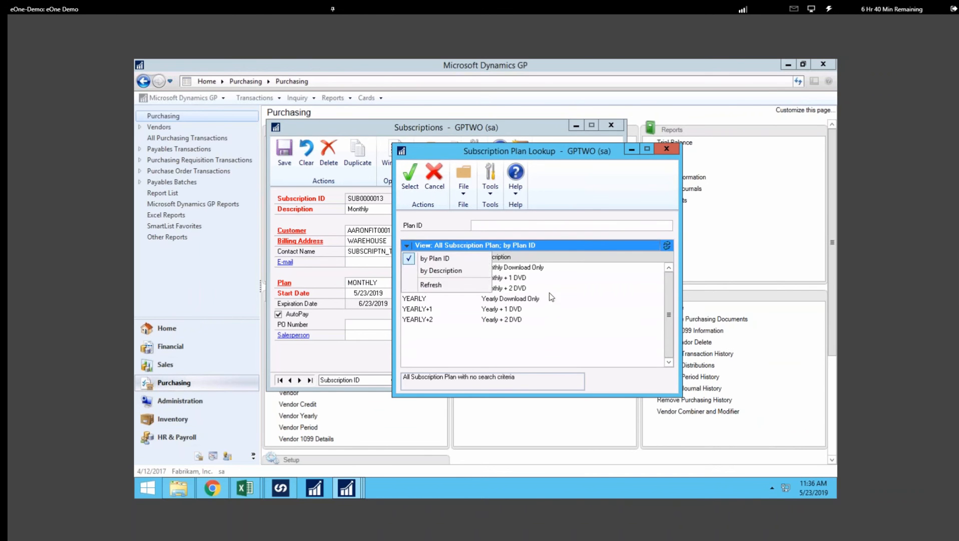
pyautogui.click(565, 321)
pyautogui.click(668, 148)
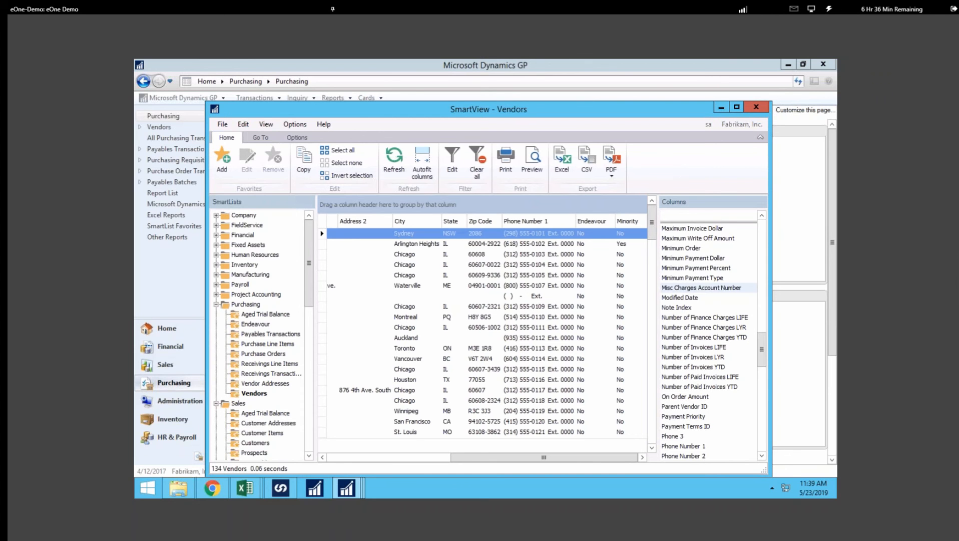
# Switch to the Extender window and open the Extender Views window from the New options.
pyautogui.moveTo(352, 490)
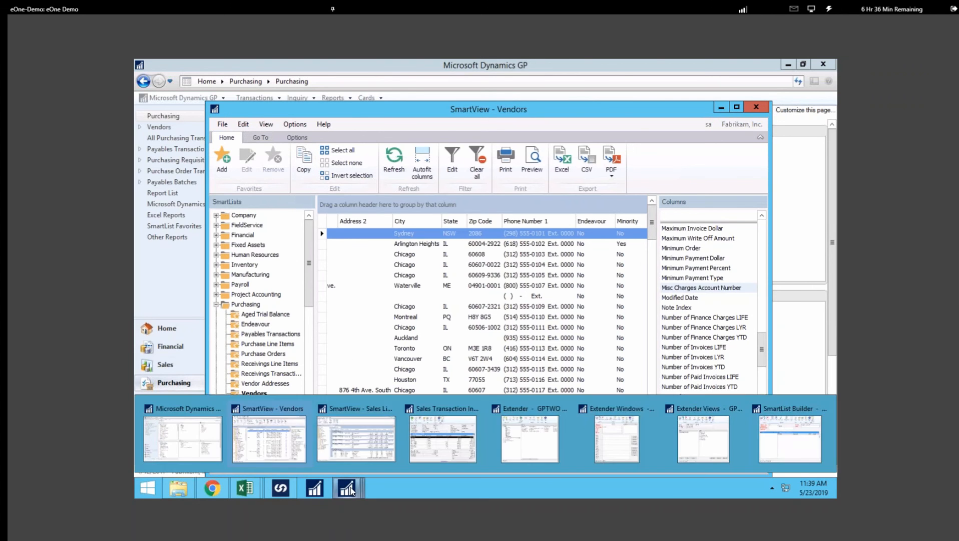
pyautogui.click(539, 412)
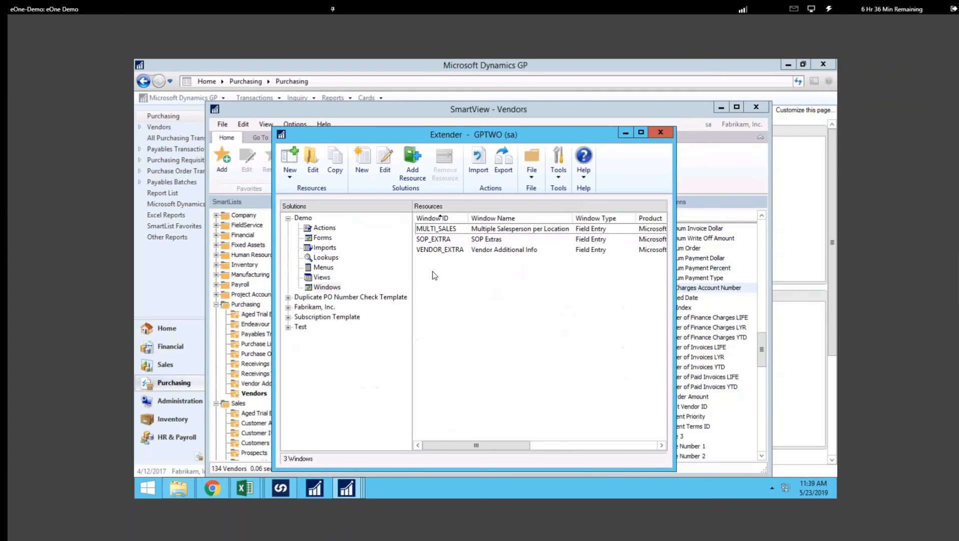
pyautogui.click(290, 173)
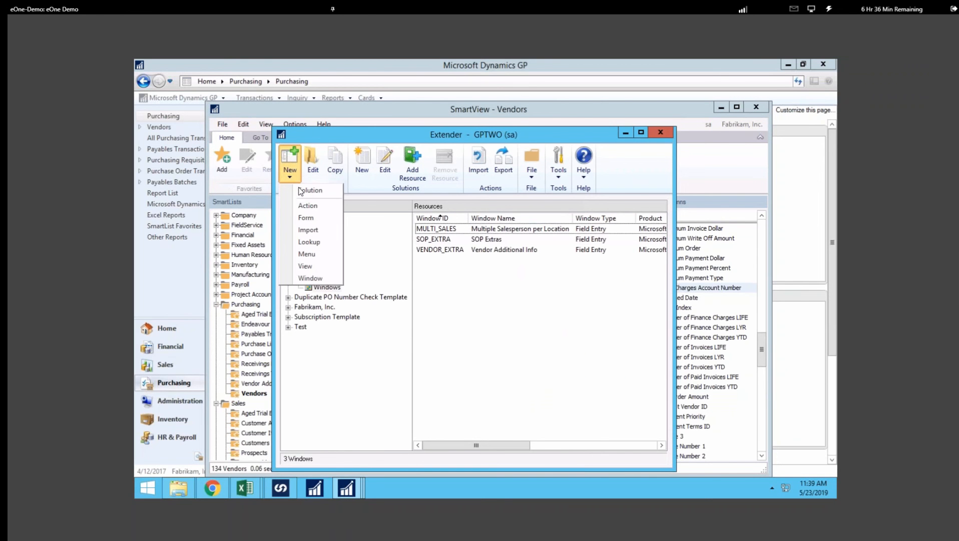
pyautogui.click(298, 266)
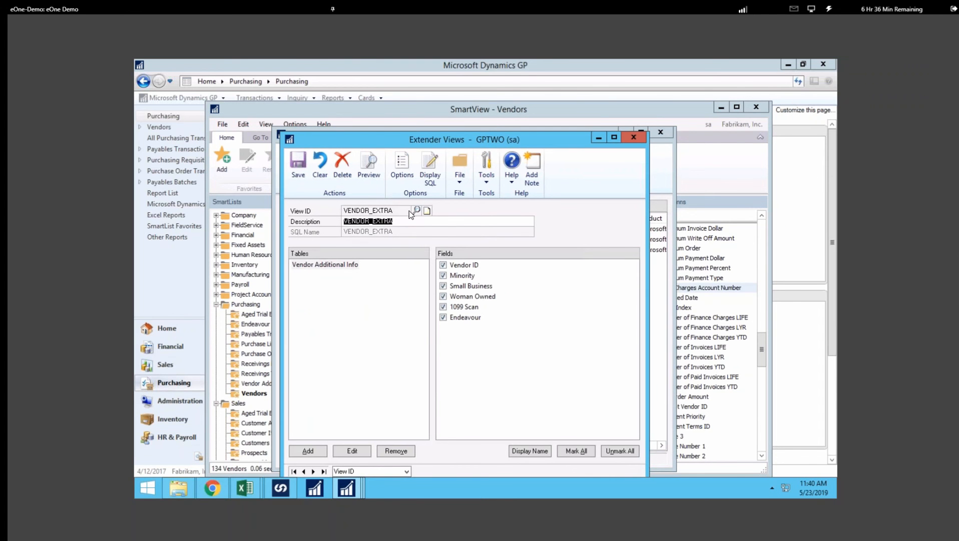
# Preview the VENDOR_EXTRA view's data for Vendor Additional Info, scrolling across to the Endeavour column.
pyautogui.click(395, 222)
pyautogui.click(330, 263)
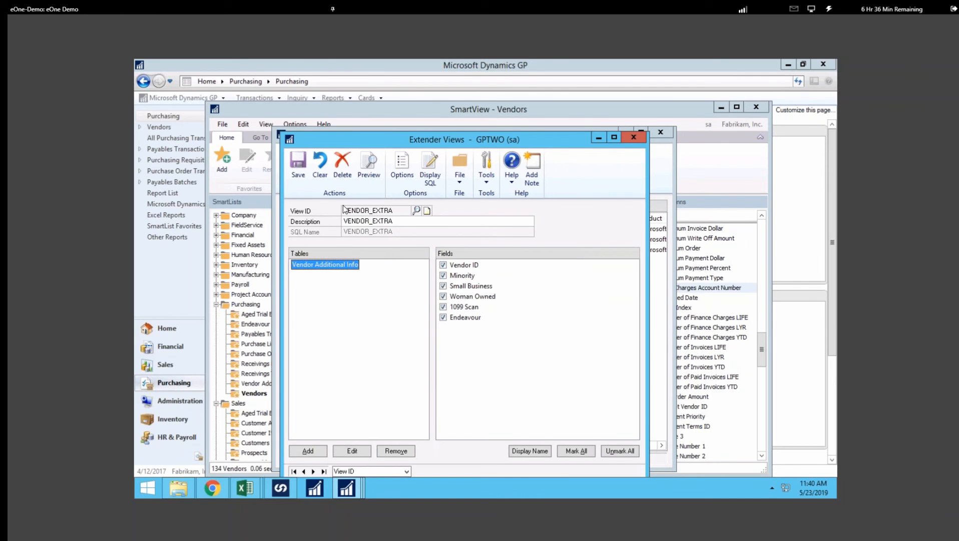
pyautogui.click(370, 167)
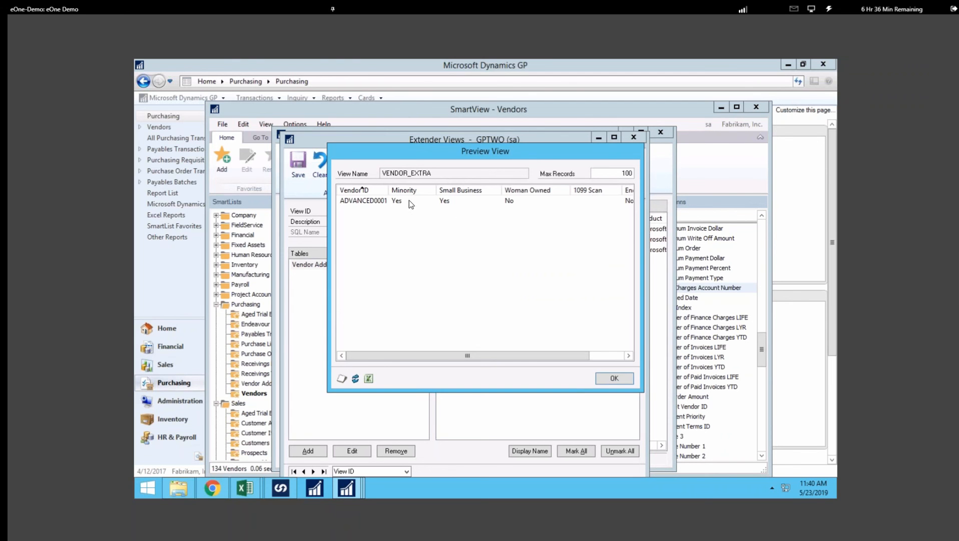
pyautogui.moveTo(387, 357); pyautogui.dragTo(491, 320)
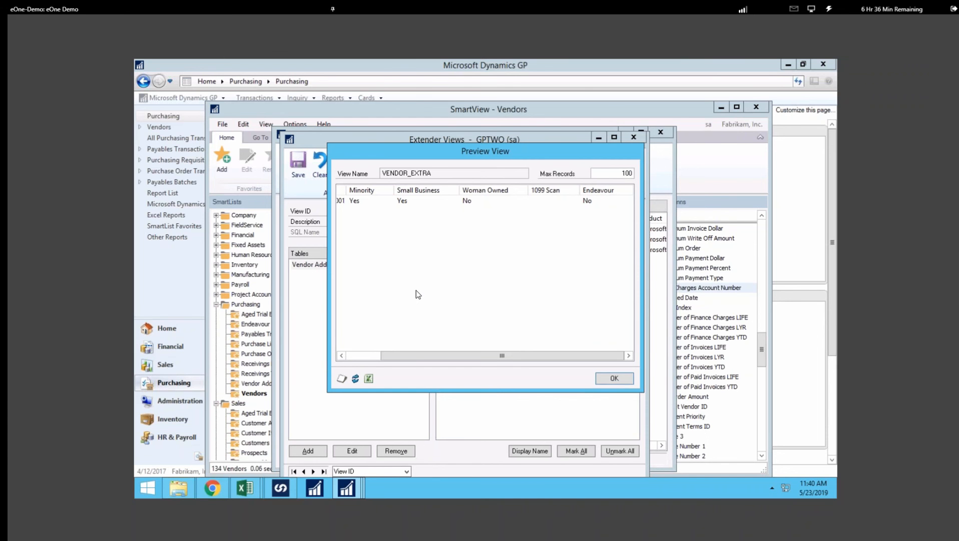
pyautogui.click(615, 379)
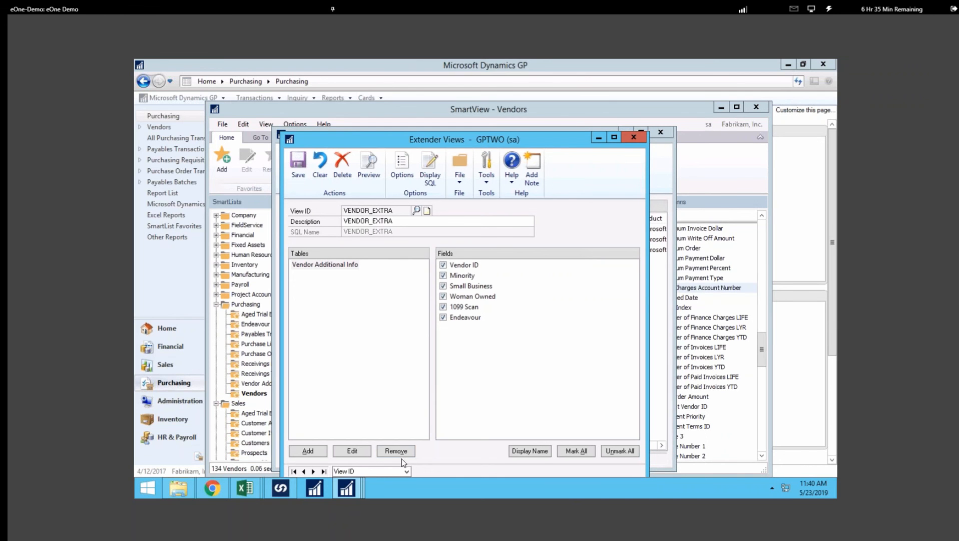
# Close the Extender Views, Extender, SmartList Builder and SmartView windows and switch away from the remote session.
pyautogui.click(637, 136)
pyautogui.click(664, 131)
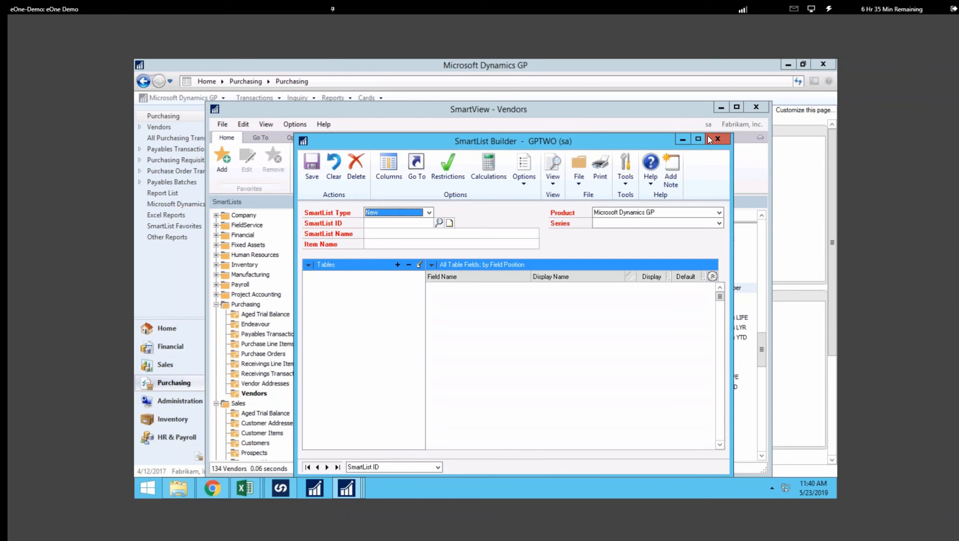
pyautogui.click(718, 138)
pyautogui.click(601, 122)
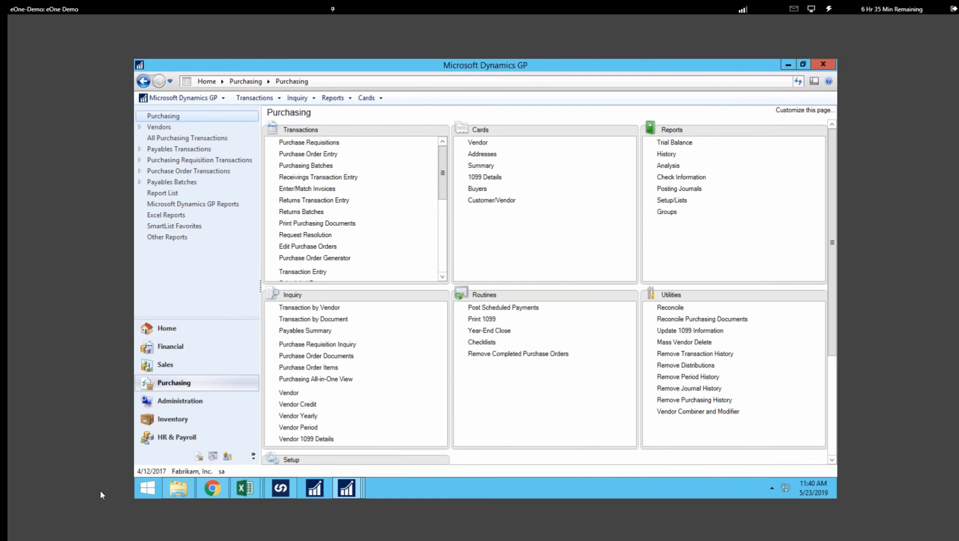
pyautogui.hotkey('alt', 'Tab')
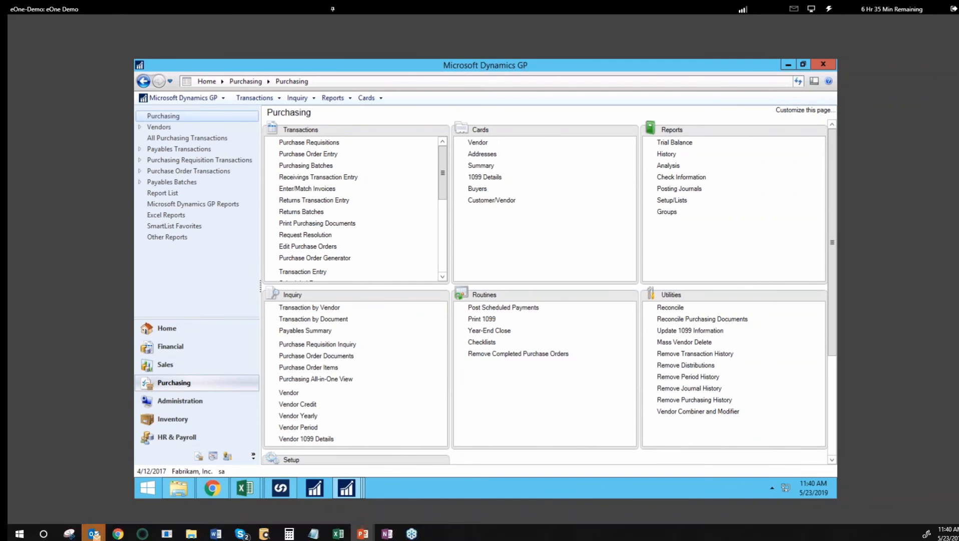